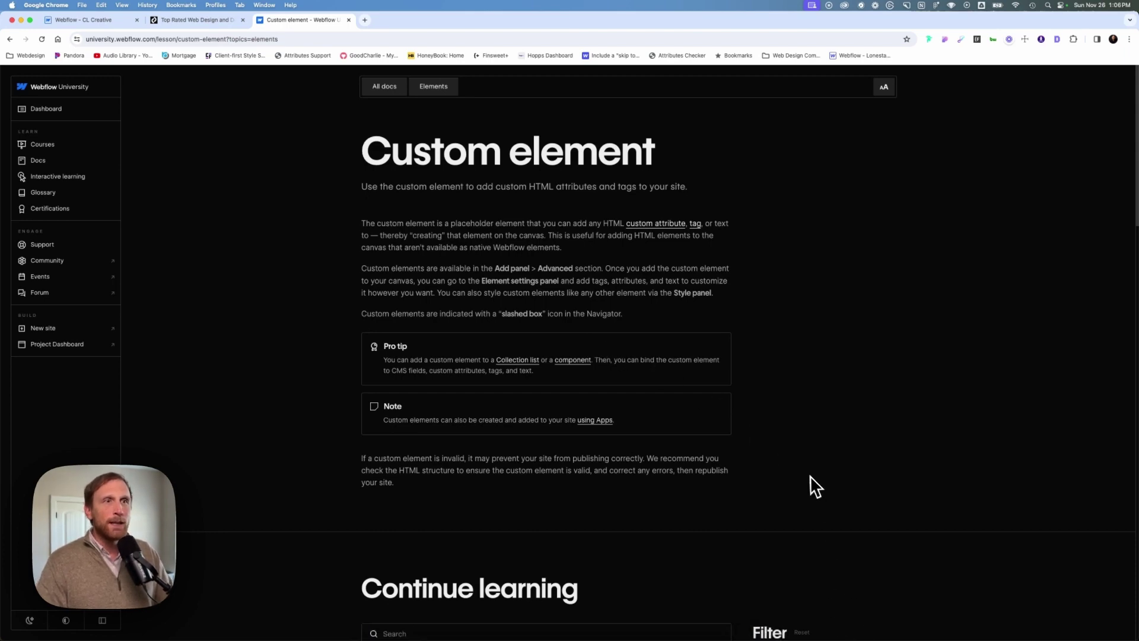
- Highlight the Custom element Pro tip paragraph, then switch to the CL Creative Web Design Dallas page
{"action": "scroll", "coordinate": [510, 409], "scroll_direction": "down", "scroll_amount": 20}
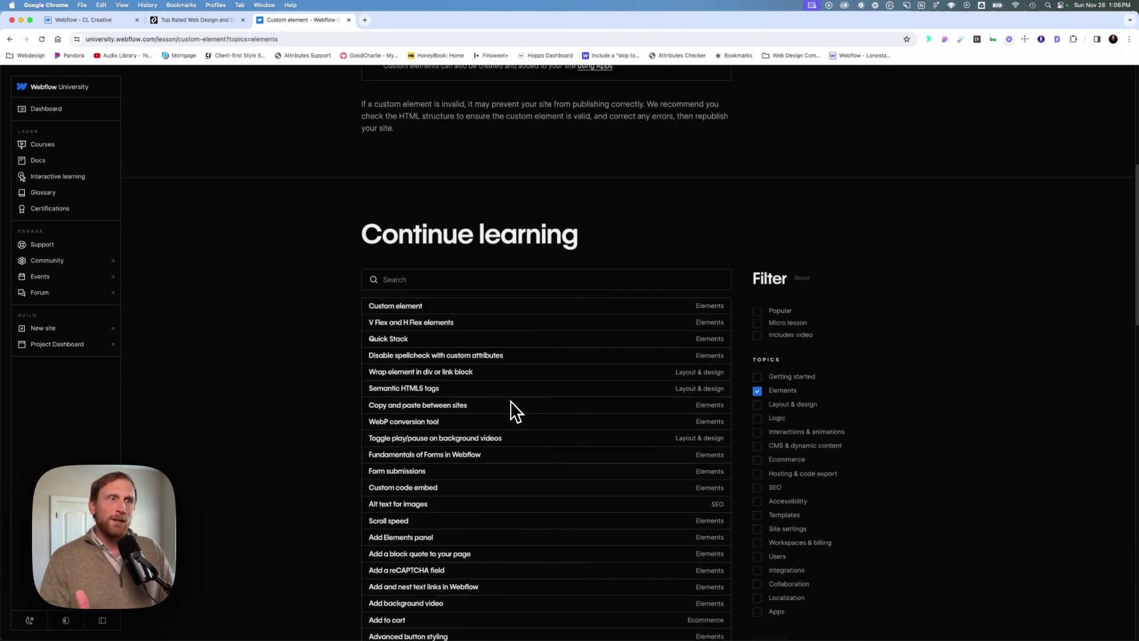
{"action": "scroll", "coordinate": [510, 409], "scroll_direction": "up", "scroll_amount": 10}
{"action": "scroll", "coordinate": [516, 409], "scroll_direction": "up", "scroll_amount": 10}
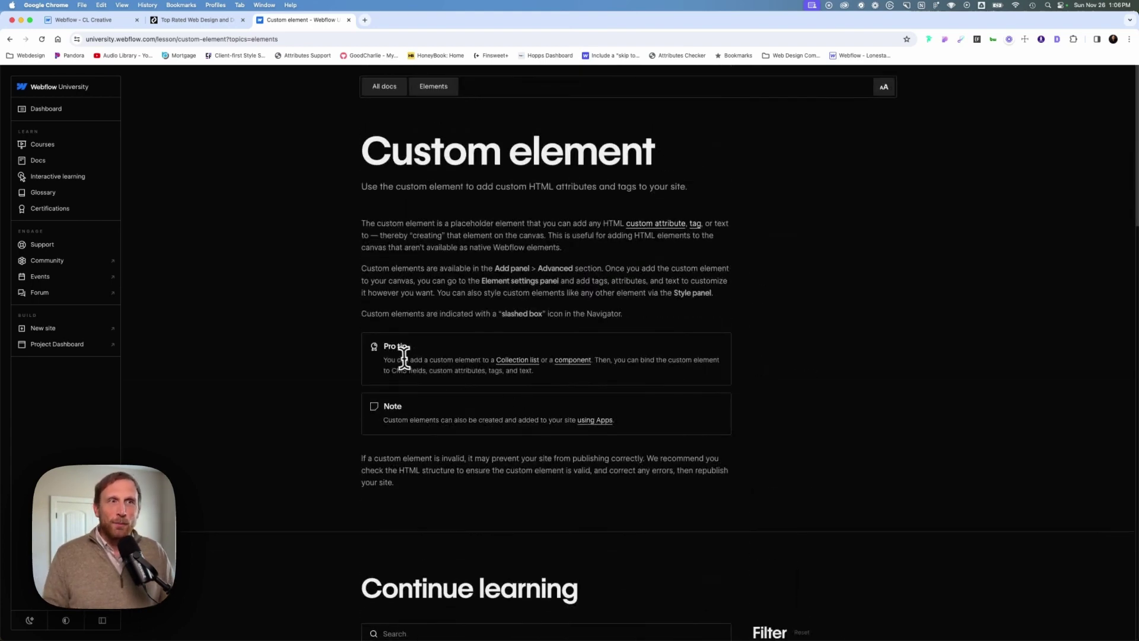
{"action": "left_click_drag", "start_coordinate": [383, 360], "coordinate": [418, 358]}
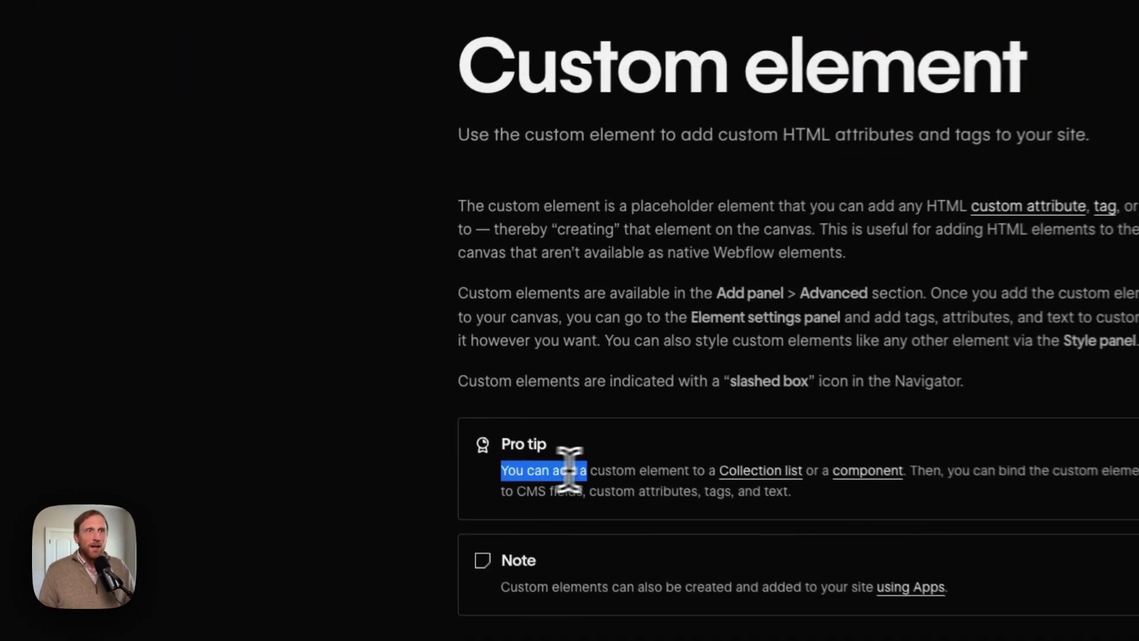
{"action": "left_click_drag", "start_coordinate": [568, 469], "coordinate": [819, 501]}
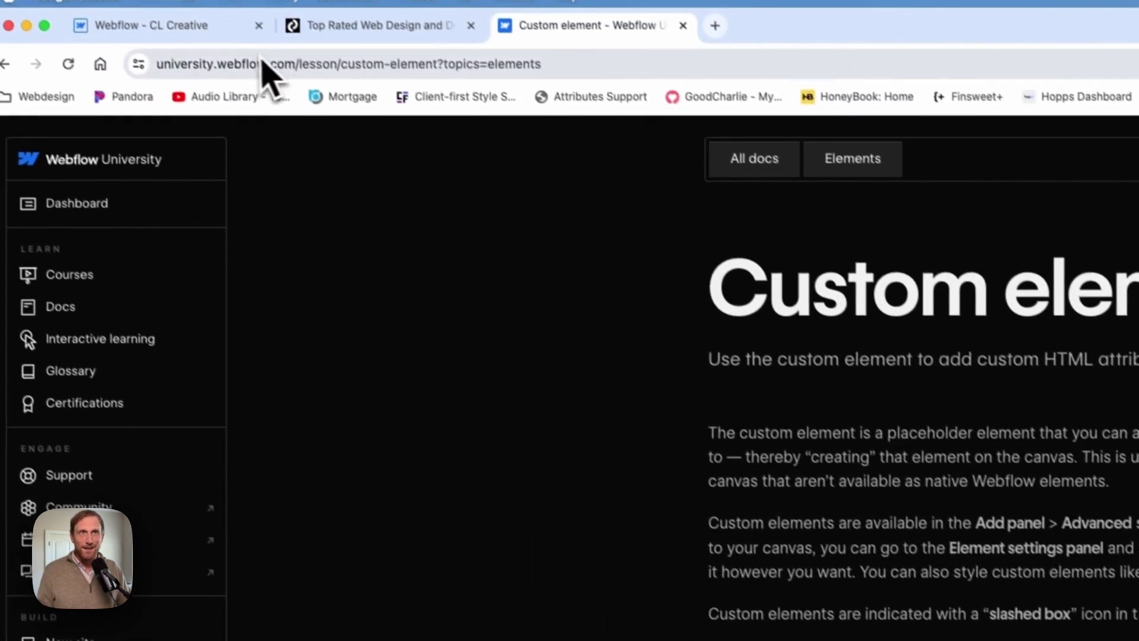
{"action": "left_click", "coordinate": [374, 30]}
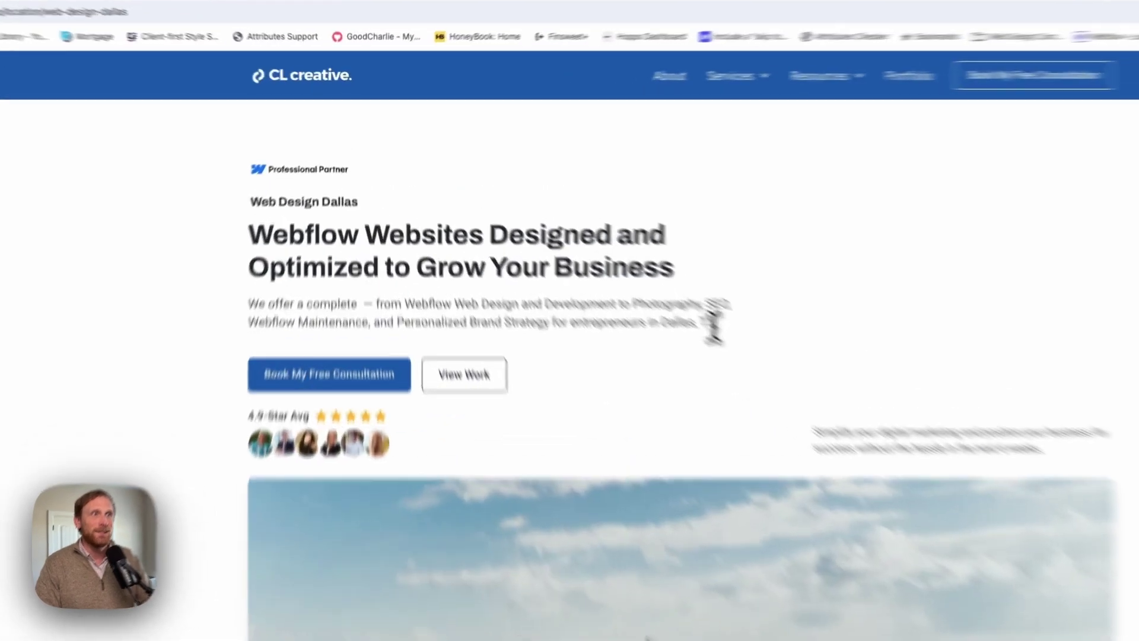
- Highlight 'Dallas, TX' in the hero paragraph and in 'The Only Webflow Agency You Need' heading
{"action": "left_click_drag", "start_coordinate": [714, 325], "coordinate": [661, 327]}
{"action": "left_click_drag", "start_coordinate": [323, 238], "coordinate": [358, 238]}
{"action": "scroll", "coordinate": [589, 252], "scroll_direction": "down", "scroll_amount": 3}
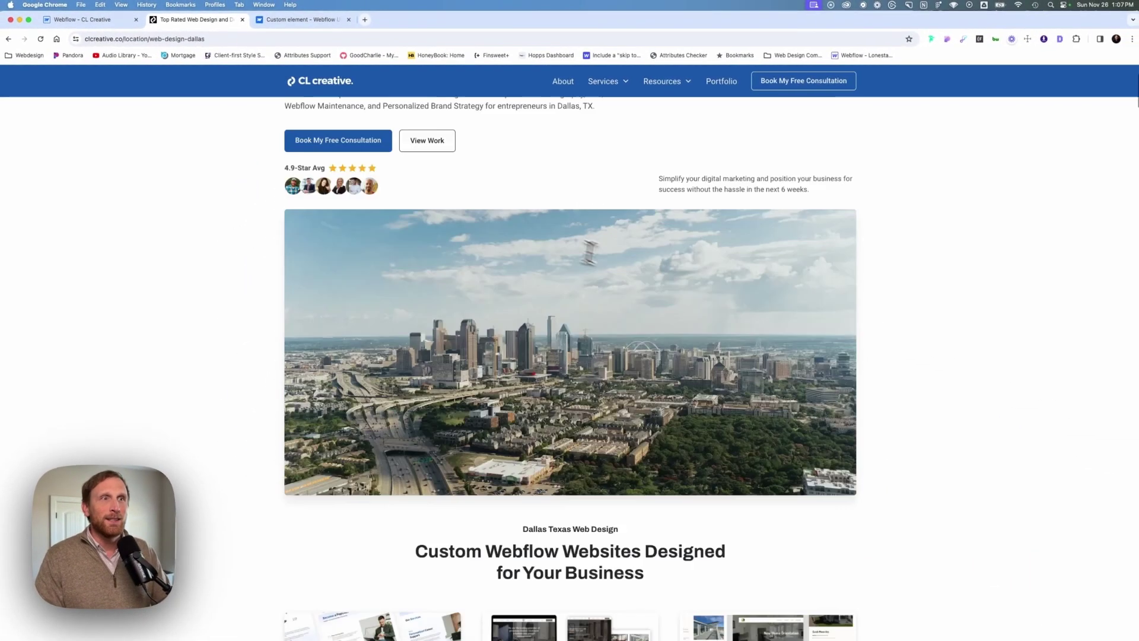
{"action": "scroll", "coordinate": [621, 265], "scroll_direction": "down", "scroll_amount": 15}
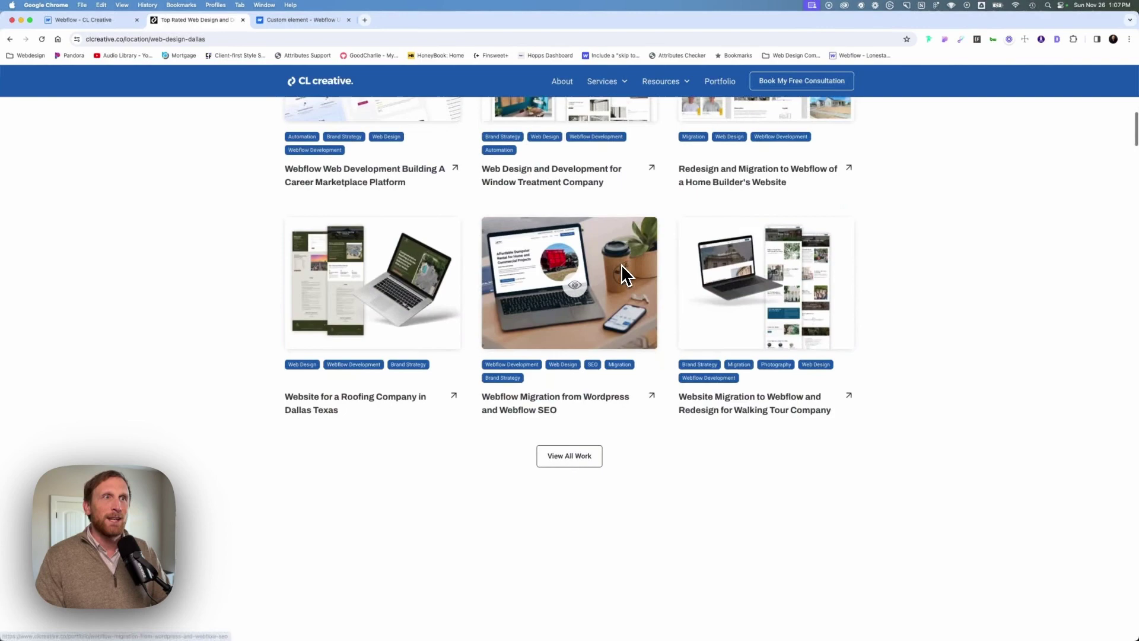
{"action": "scroll", "coordinate": [621, 264], "scroll_direction": "down", "scroll_amount": 10}
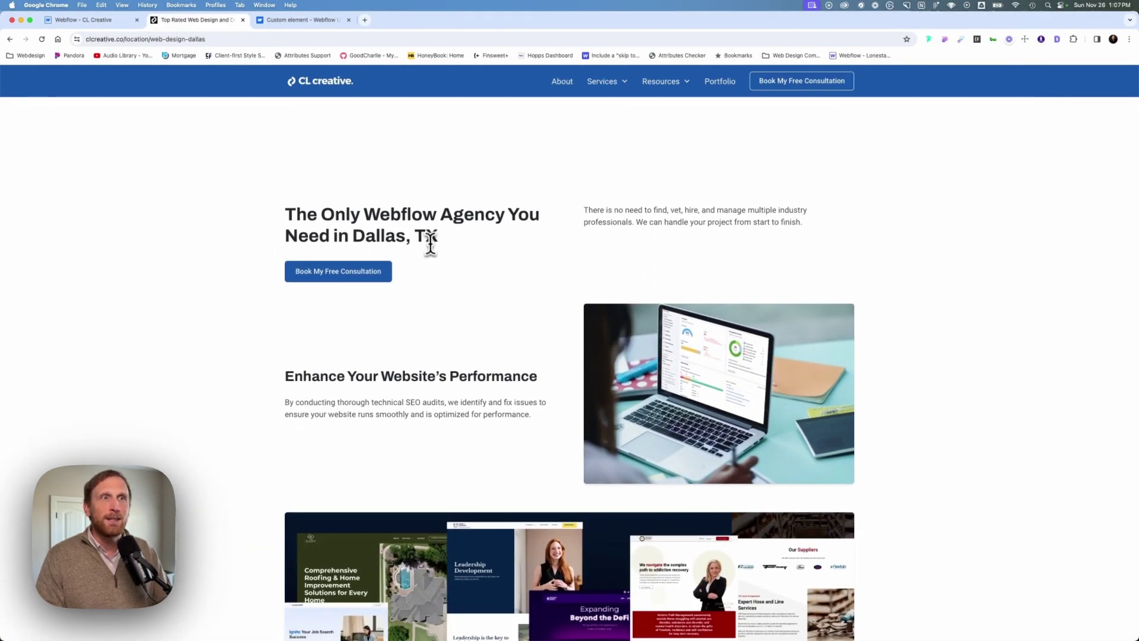
{"action": "left_click_drag", "start_coordinate": [437, 240], "coordinate": [352, 244]}
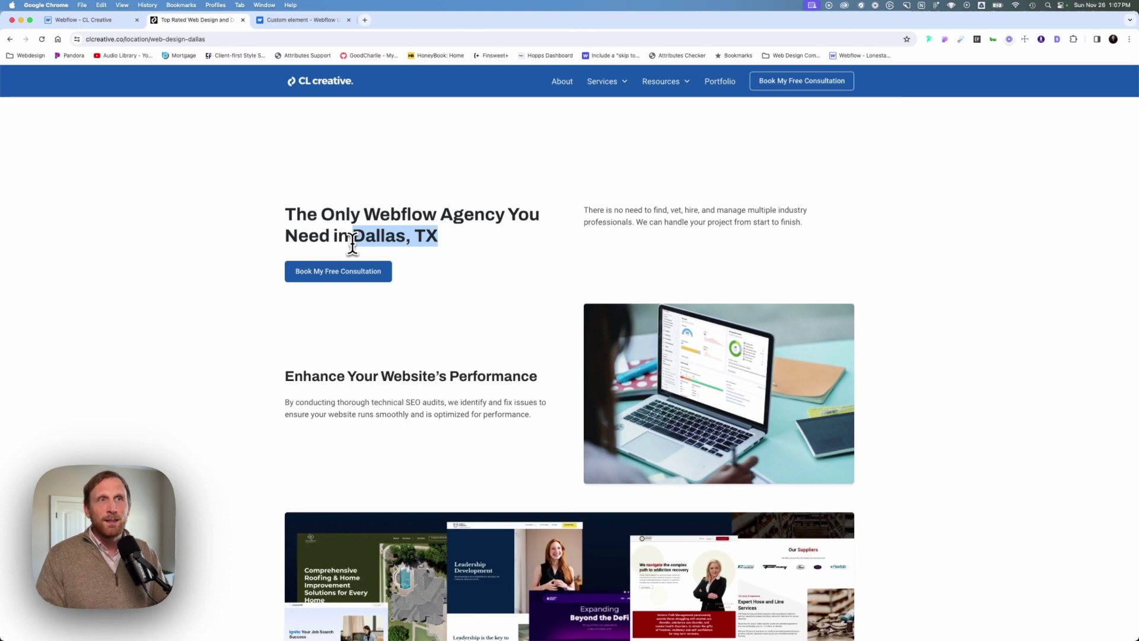
- Back in the Webflow Designer, select the Arlington, TX span in the hero paragraph
{"action": "left_click", "coordinate": [88, 21]}
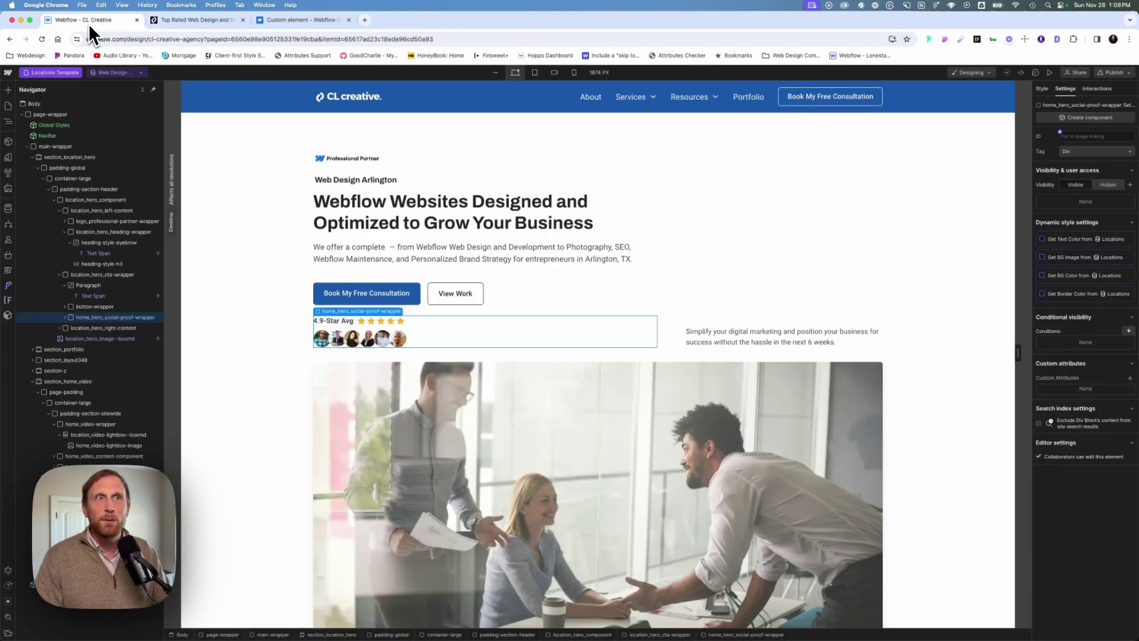
{"action": "left_click", "coordinate": [603, 262]}
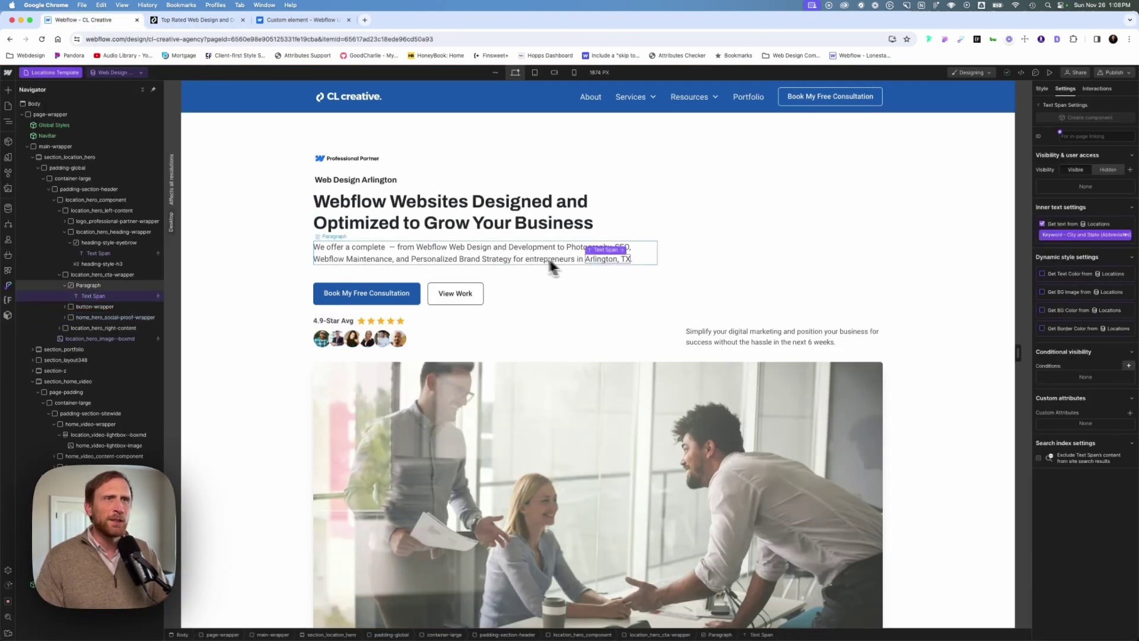
{"action": "left_click", "coordinate": [508, 262]}
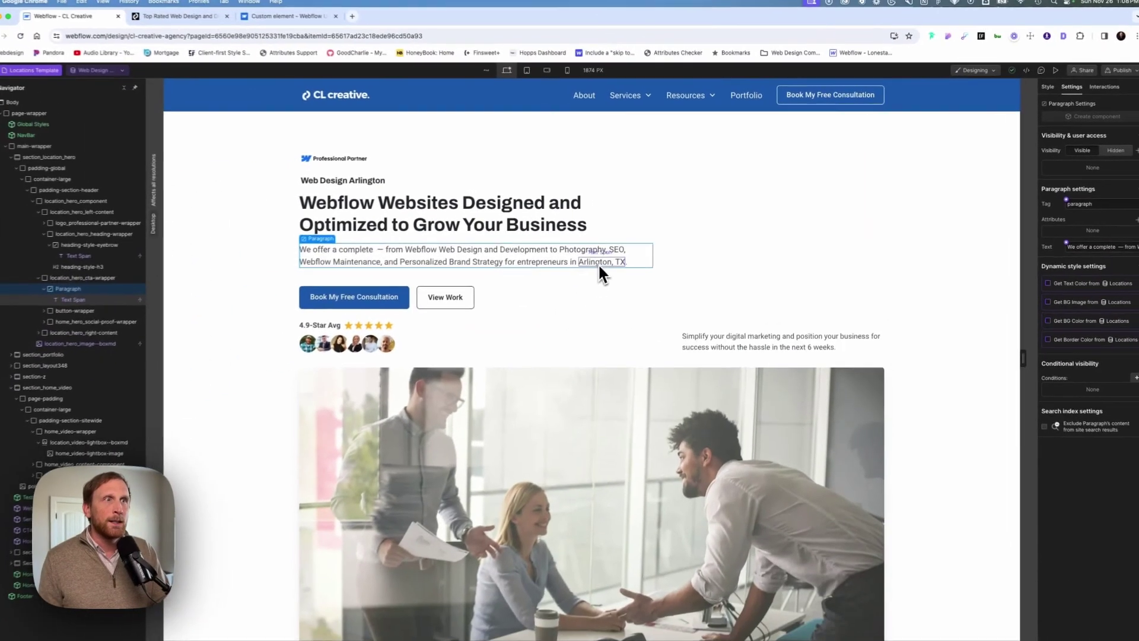
{"action": "left_click", "coordinate": [601, 265]}
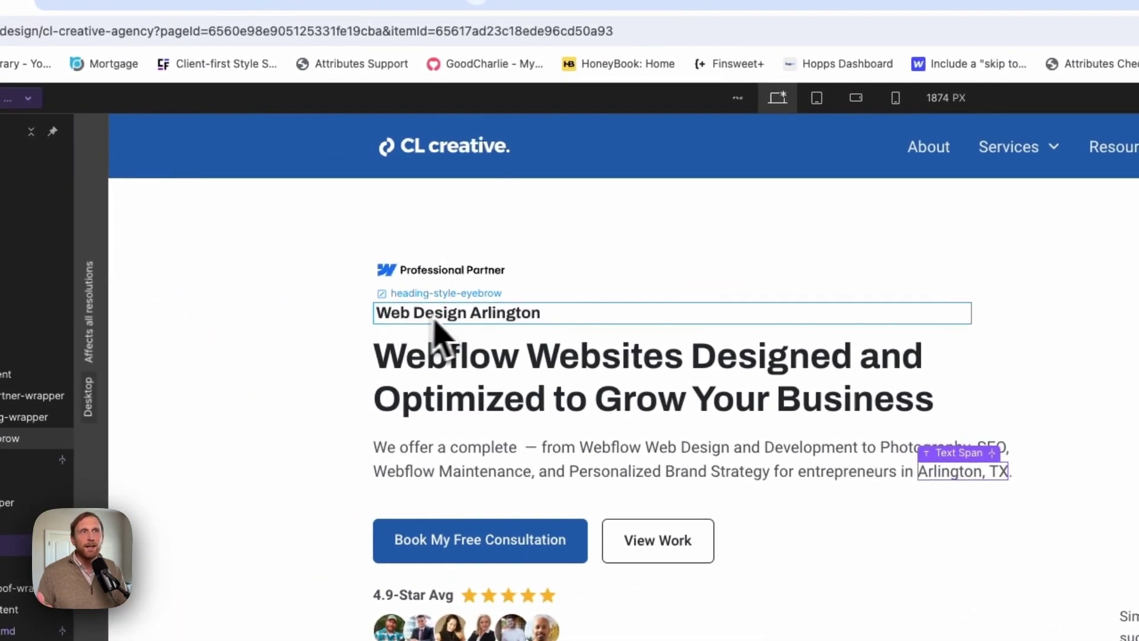
- Inspect the eyebrow's Arlington span binding, then select the location_hero_cta-wrapper container
{"action": "left_click", "coordinate": [482, 320]}
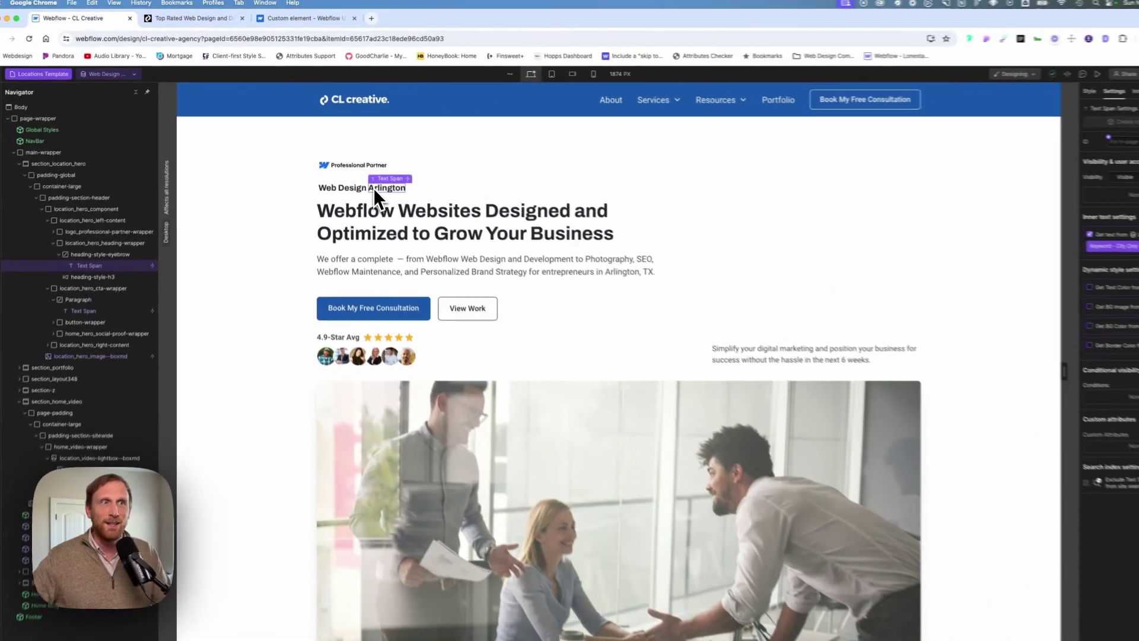
{"action": "scroll", "coordinate": [656, 280], "scroll_direction": "down", "scroll_amount": 8}
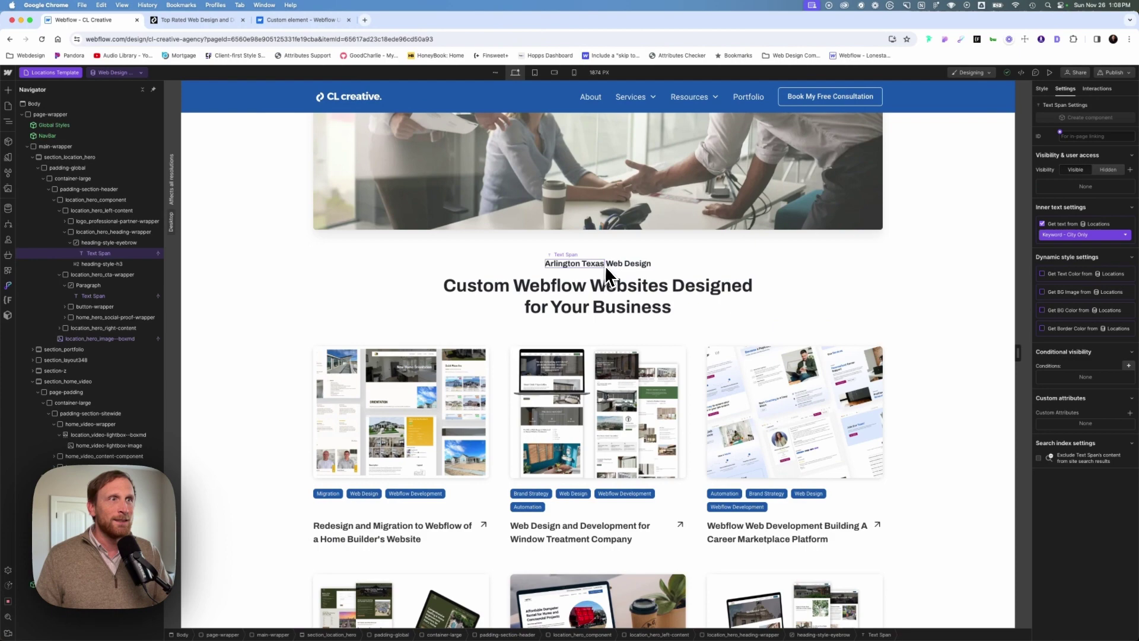
{"action": "scroll", "coordinate": [617, 264], "scroll_direction": "up", "scroll_amount": 8}
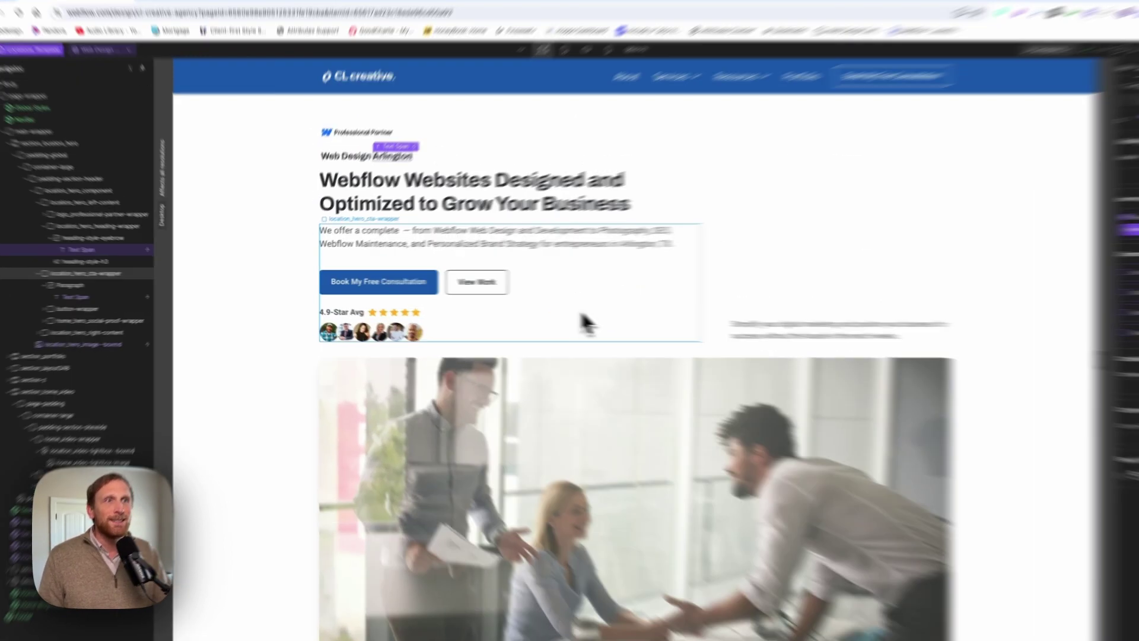
{"action": "left_click", "coordinate": [585, 322]}
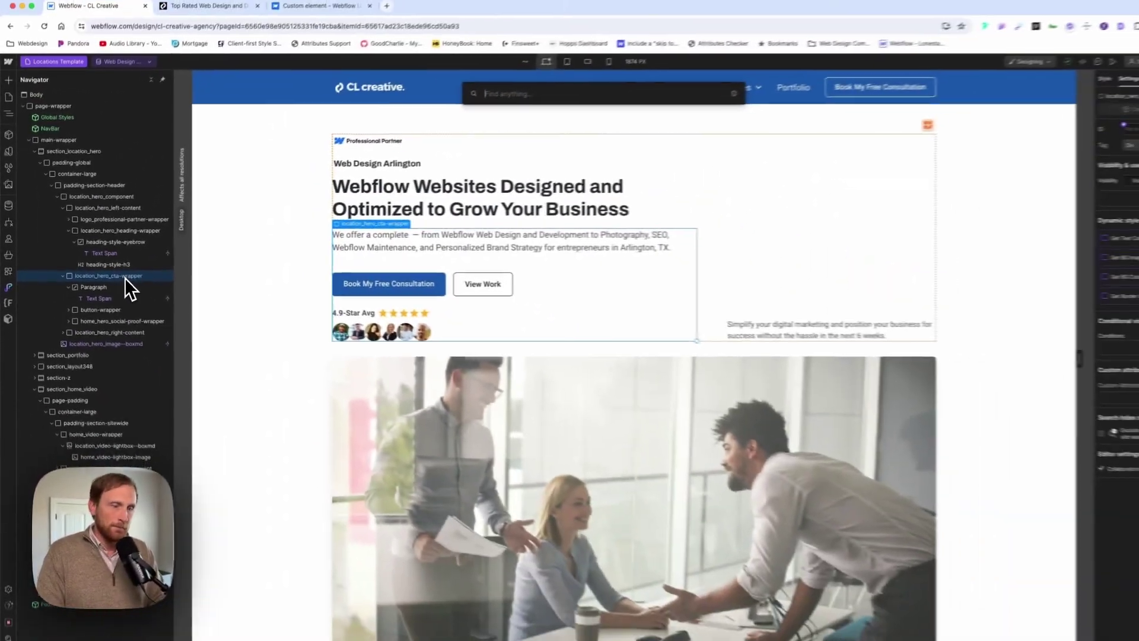
- Add a Custom Element via quick search ('cus') and change its tag from div to paragraph
{"action": "key", "text": "super+k"}
{"action": "type", "text": "cus"}
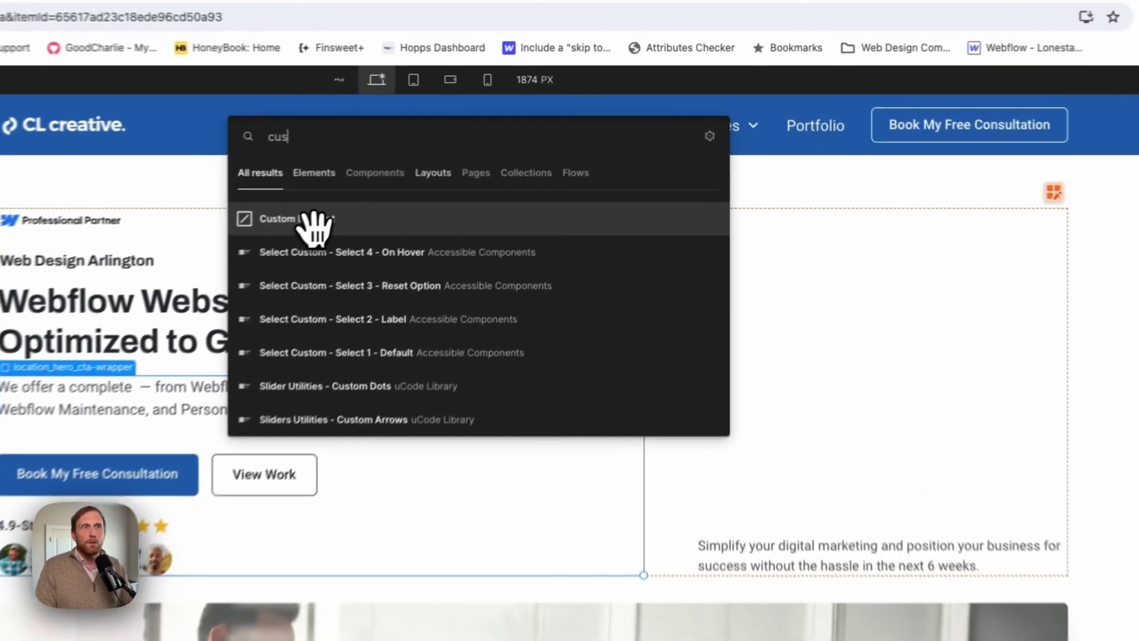
{"action": "left_click", "coordinate": [477, 150]}
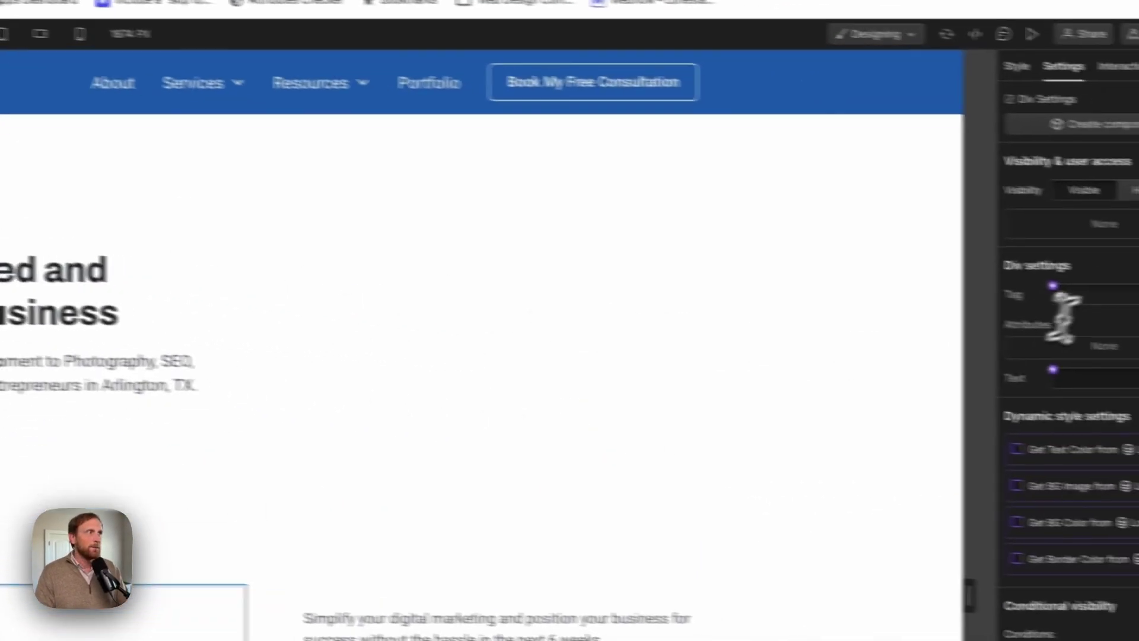
{"action": "double_click", "coordinate": [1026, 287]}
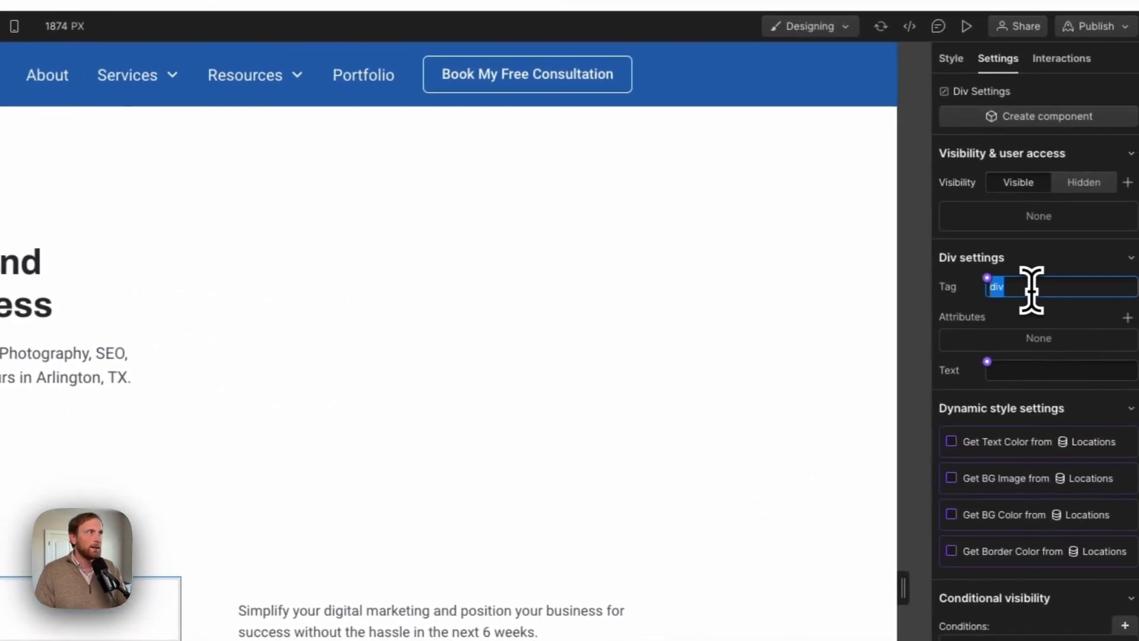
{"action": "type", "text": "paragra"}
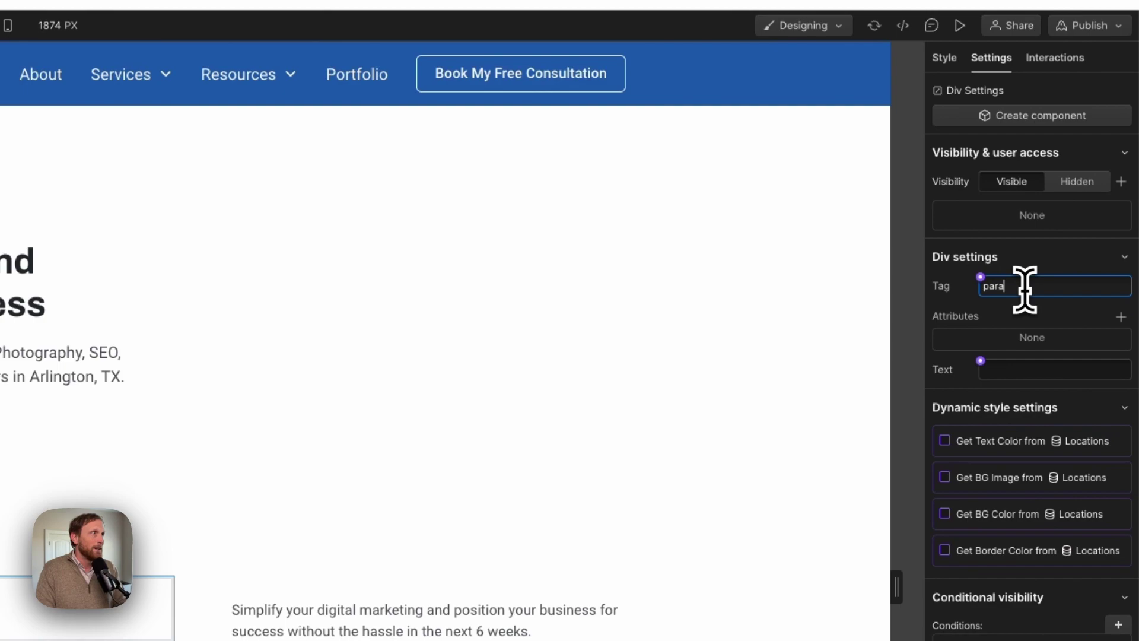
{"action": "type", "text": "ph"}
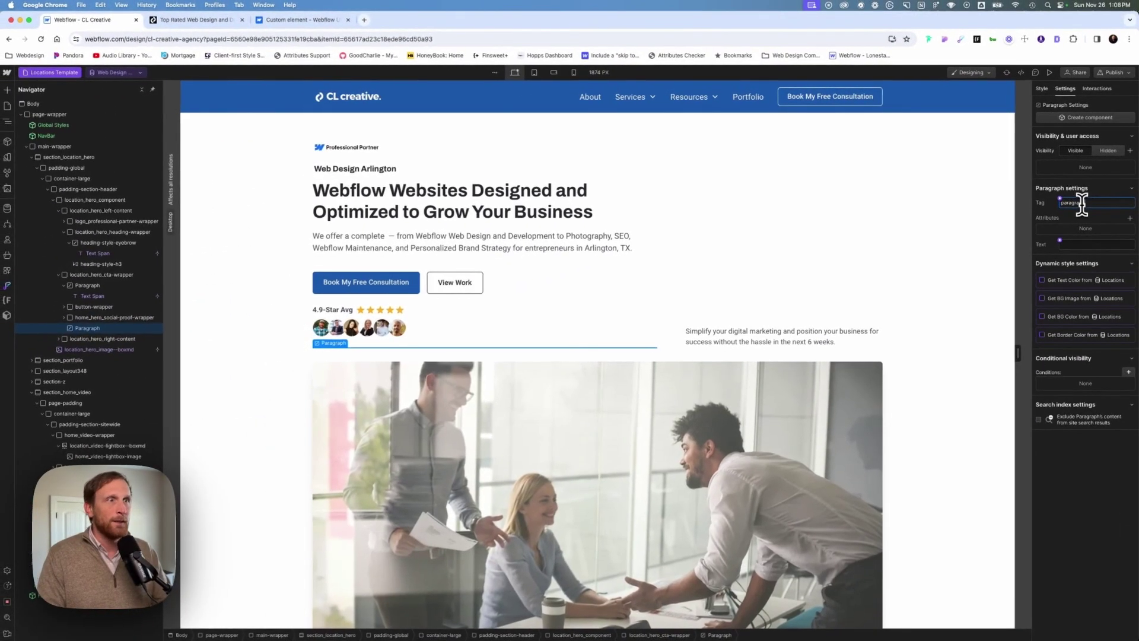
{"action": "left_click", "coordinate": [478, 249]}
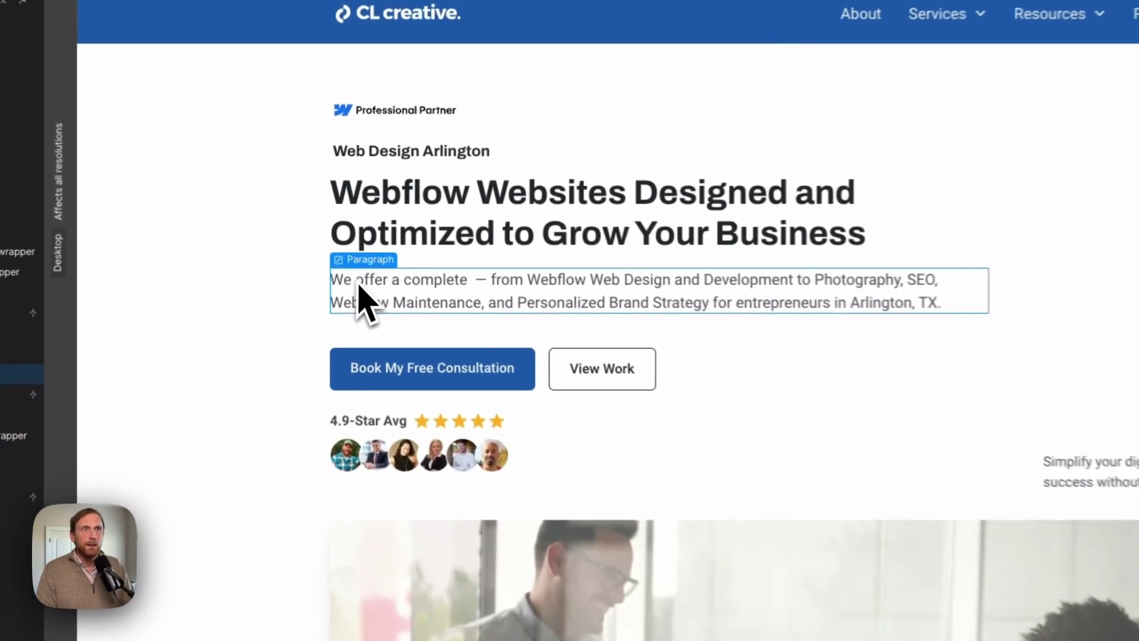
- Copy the full text of the original hero paragraph from its settings
{"action": "left_click", "coordinate": [368, 304]}
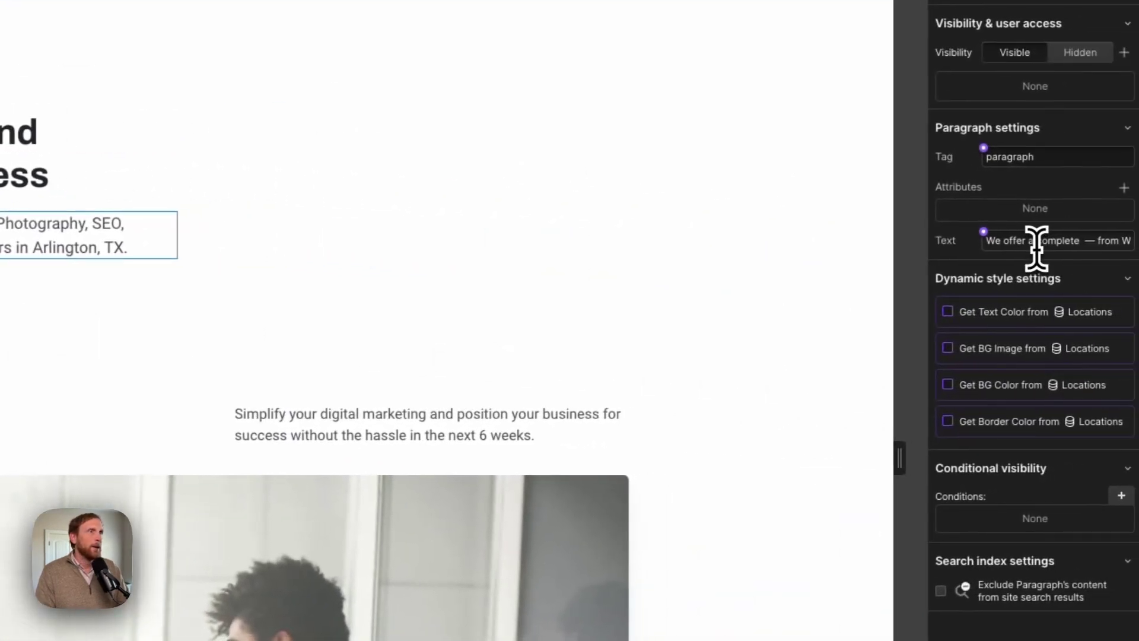
{"action": "double_click", "coordinate": [1035, 241]}
{"action": "triple_click", "coordinate": [1033, 242]}
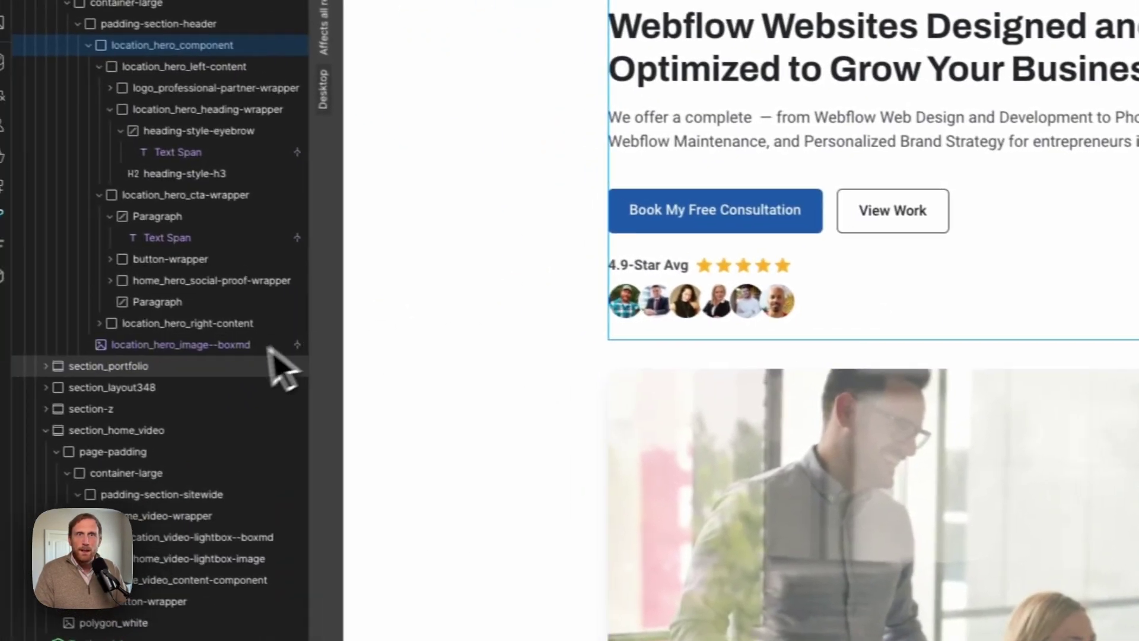
{"action": "left_click", "coordinate": [132, 342]}
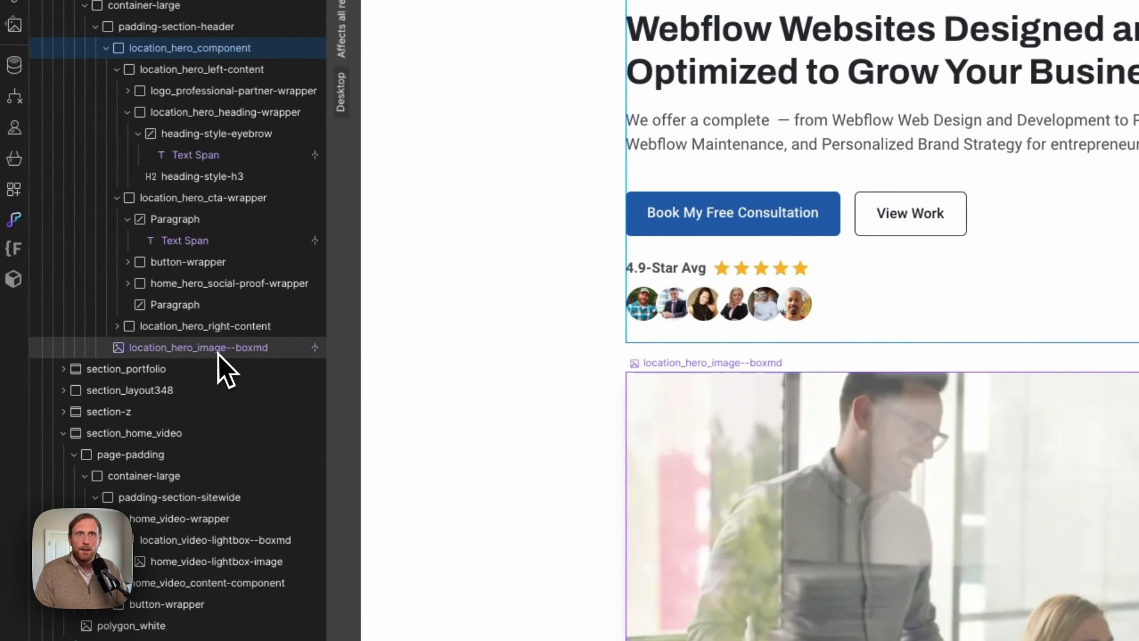
{"action": "left_click", "coordinate": [214, 330]}
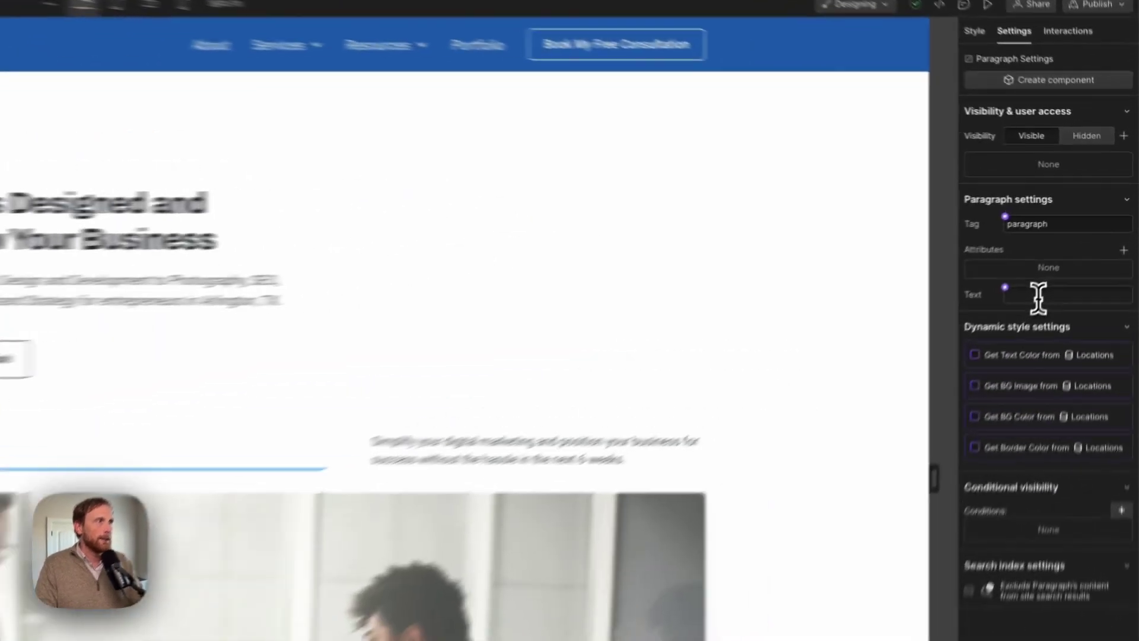
- Paste the hero sentence into the new paragraph's Text, ending it with 'Location'
{"action": "left_click", "coordinate": [1079, 244]}
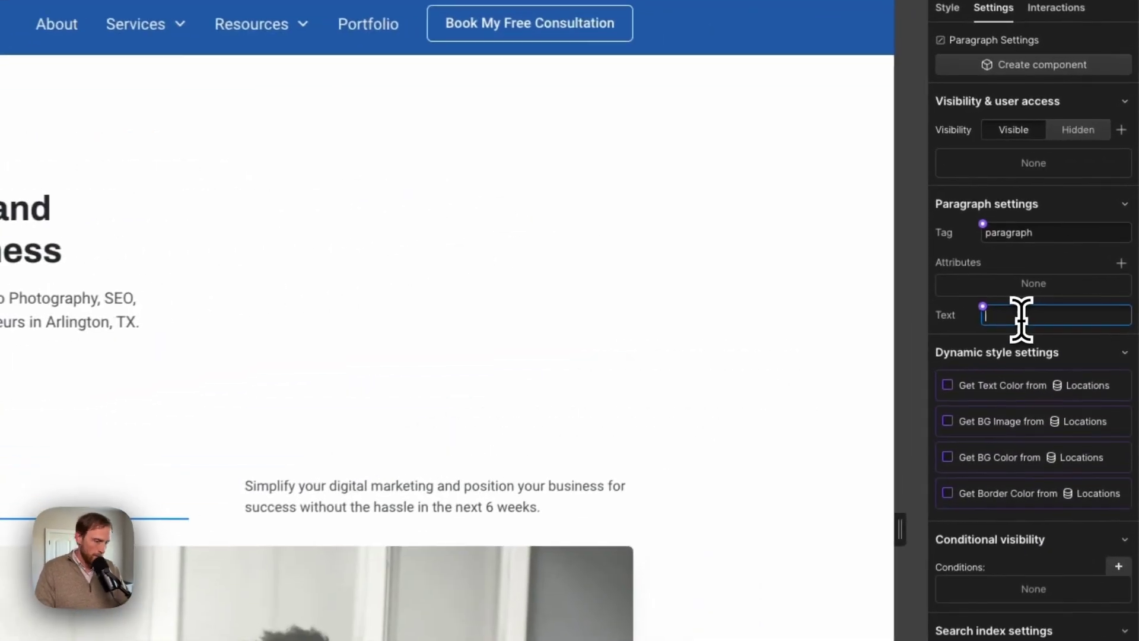
{"action": "type", "text": "We offer a complete — from Webflow Web Design and Development to Photography, SEO, Webflow Maintenance, and Personalized Brand Strategy for entrepreneurs in"}
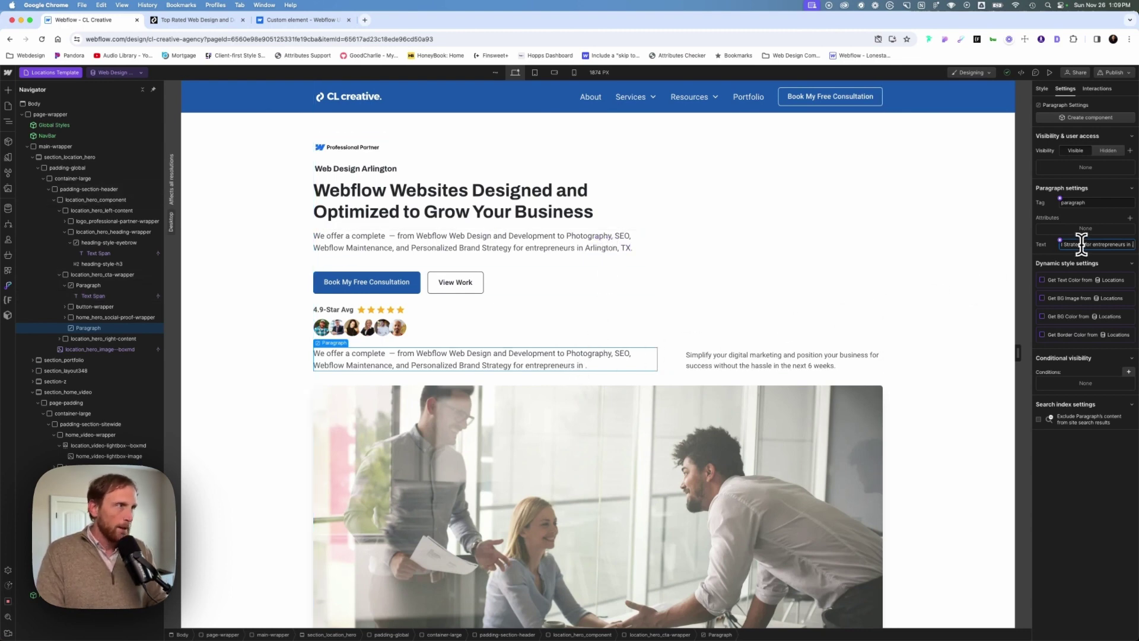
{"action": "type", "text": "L"}
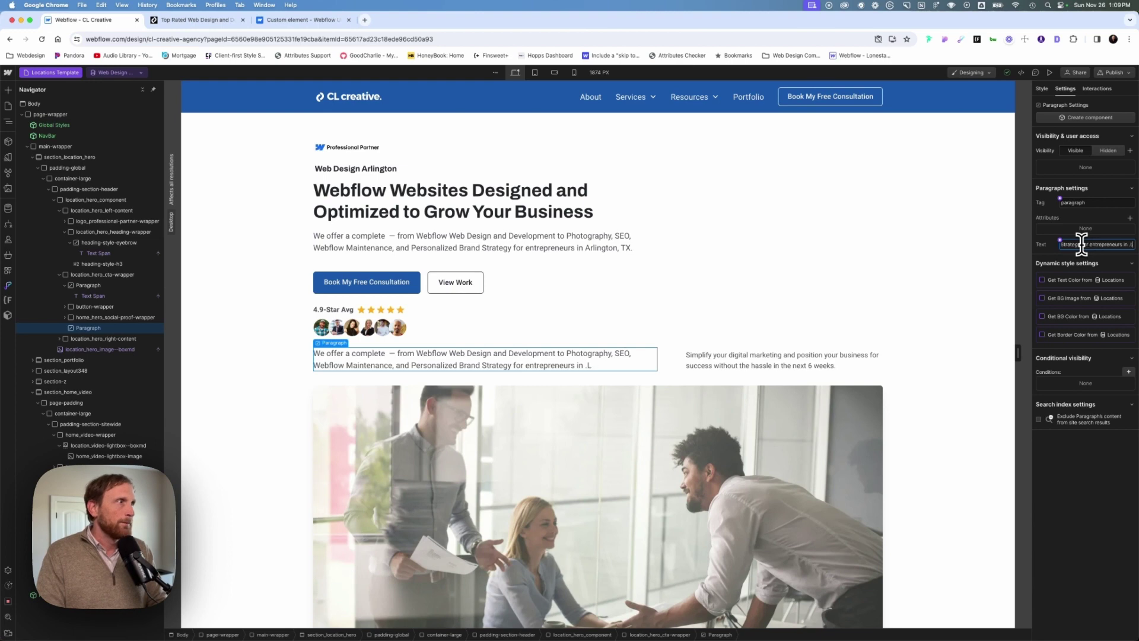
{"action": "key", "text": "BackSpace"}
{"action": "key", "text": "BackSpace"}
{"action": "type", "text": "Location"}
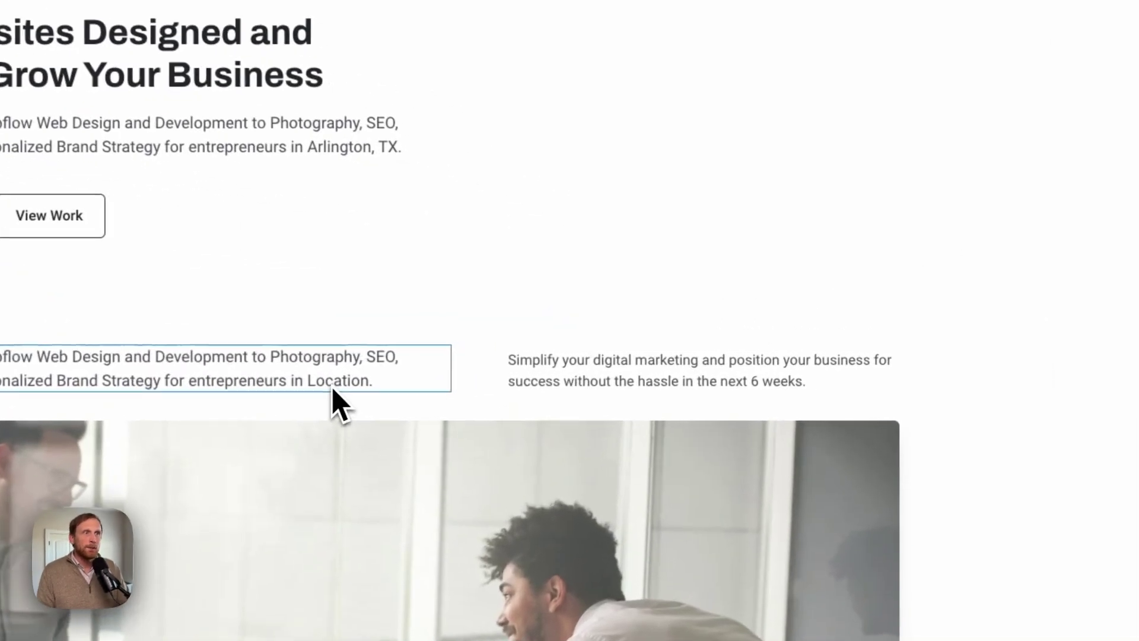
- Wrap 'Location' in a span pulling Keyword - City and State (Abbreviated) from Locations
{"action": "left_click_drag", "start_coordinate": [304, 381], "coordinate": [363, 383]}
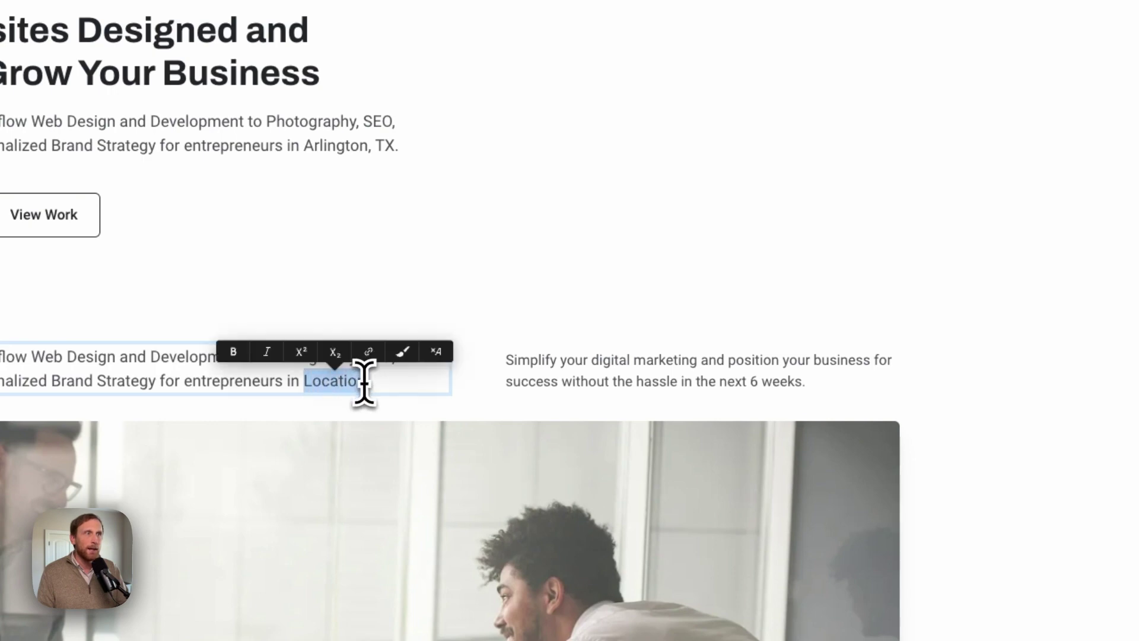
{"action": "left_click", "coordinate": [403, 353]}
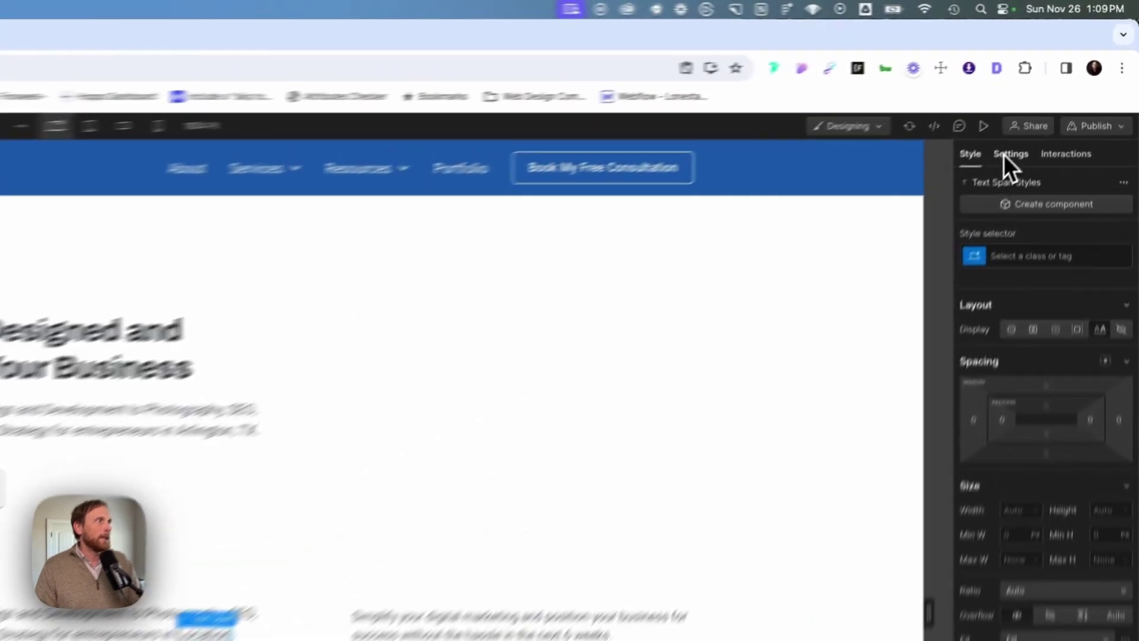
{"action": "left_click", "coordinate": [1009, 155]}
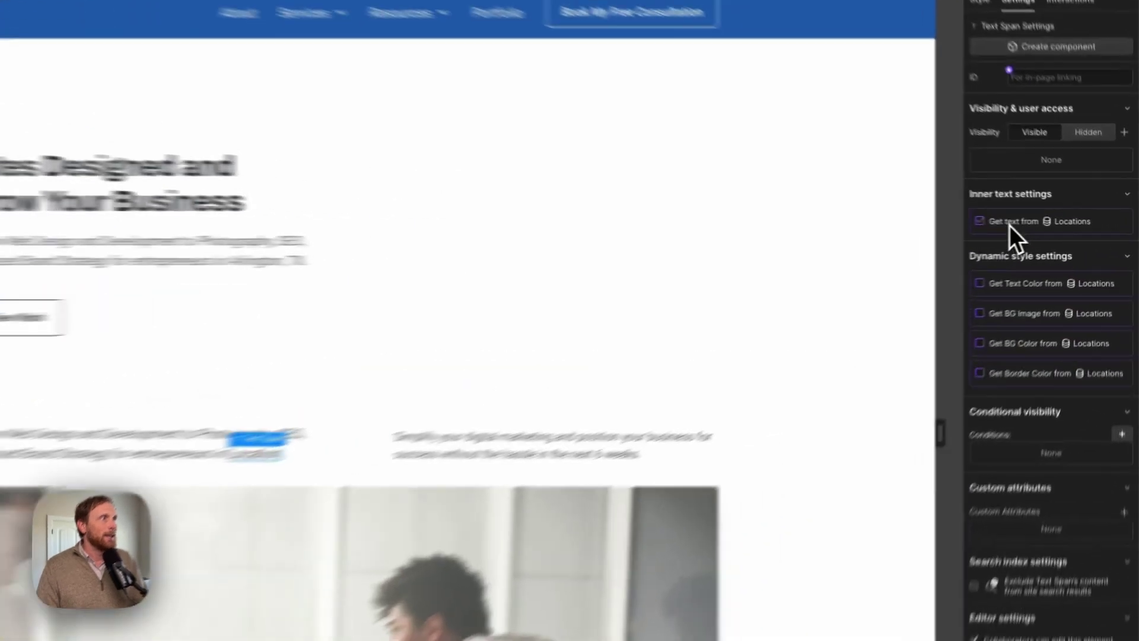
{"action": "left_click", "coordinate": [1059, 225]}
{"action": "left_click", "coordinate": [985, 242]}
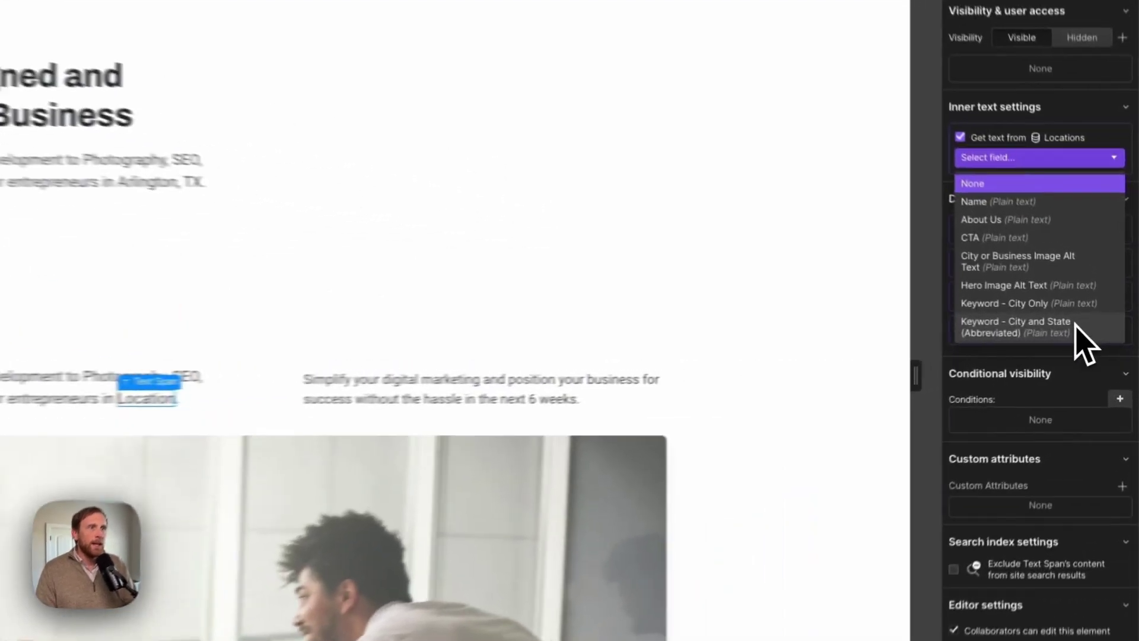
{"action": "left_click", "coordinate": [1077, 327]}
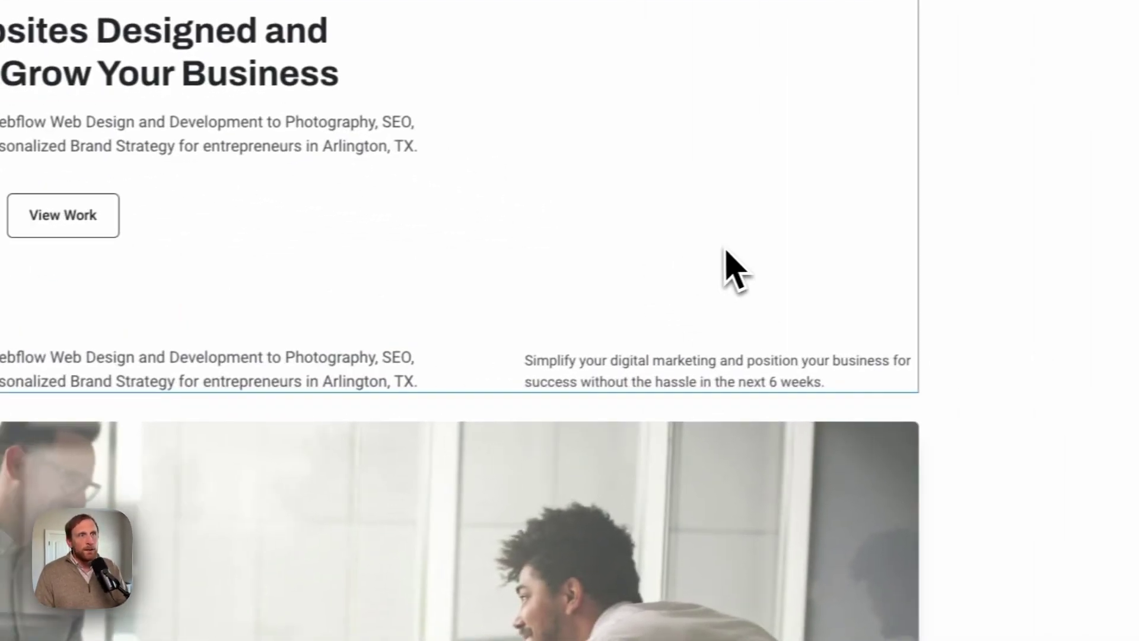